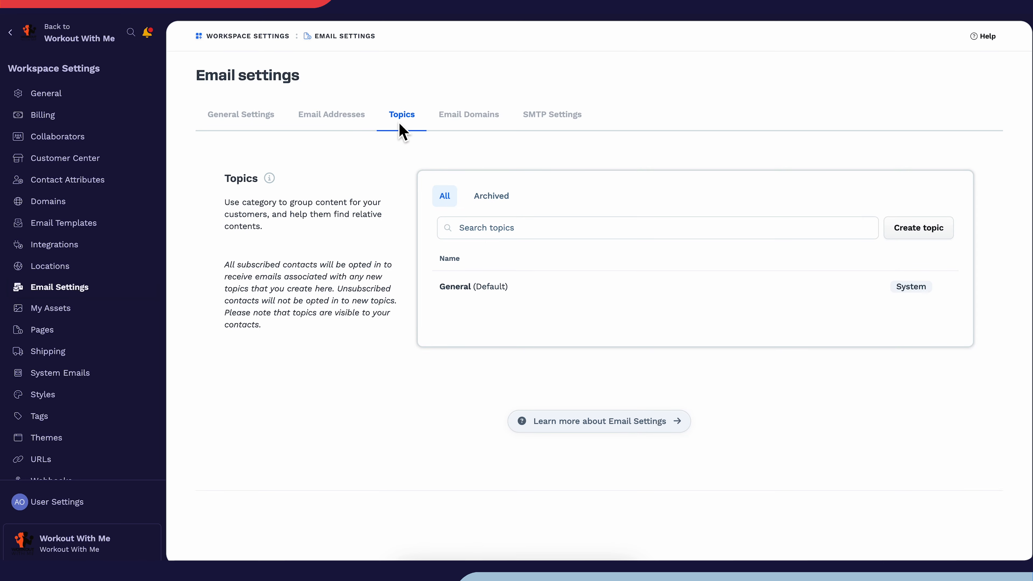
Open the form for creating a new email topic in the workspace's email settings
{"action": "left_click", "coordinate": [894, 228]}
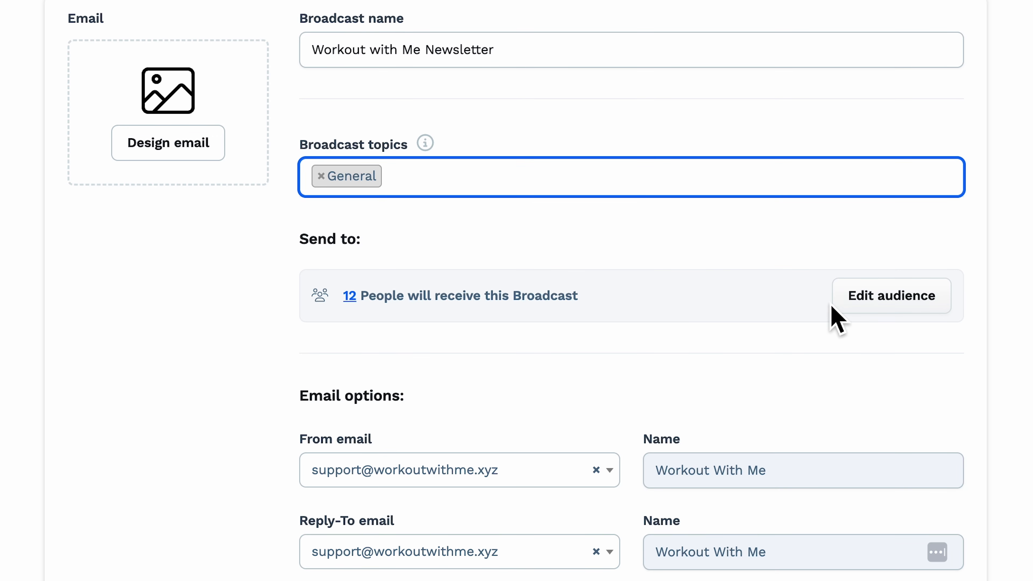
Open the broadcast's audience filter and set its contact condition to Purchased Product
{"action": "left_click", "coordinate": [834, 303]}
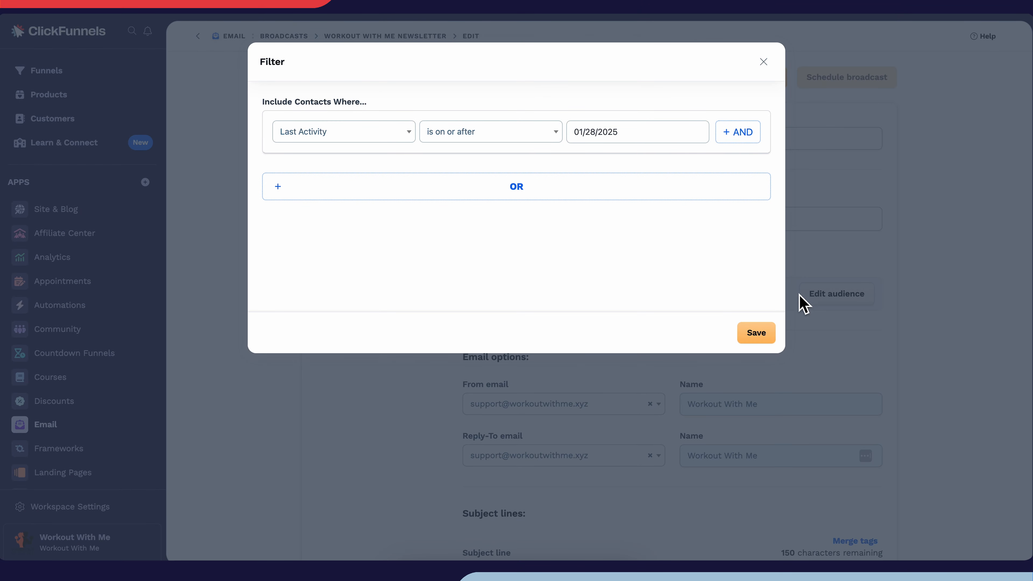
{"action": "left_click", "coordinate": [419, 139]}
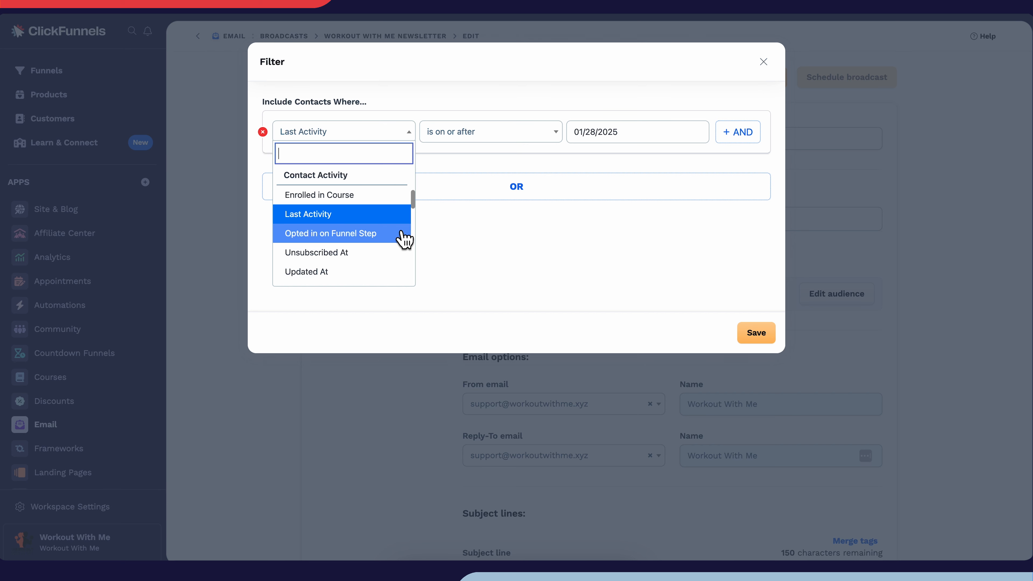
{"action": "scroll", "coordinate": [403, 239], "scroll_direction": "down", "scroll_amount": 5}
{"action": "scroll", "coordinate": [403, 240], "scroll_direction": "down", "scroll_amount": 1}
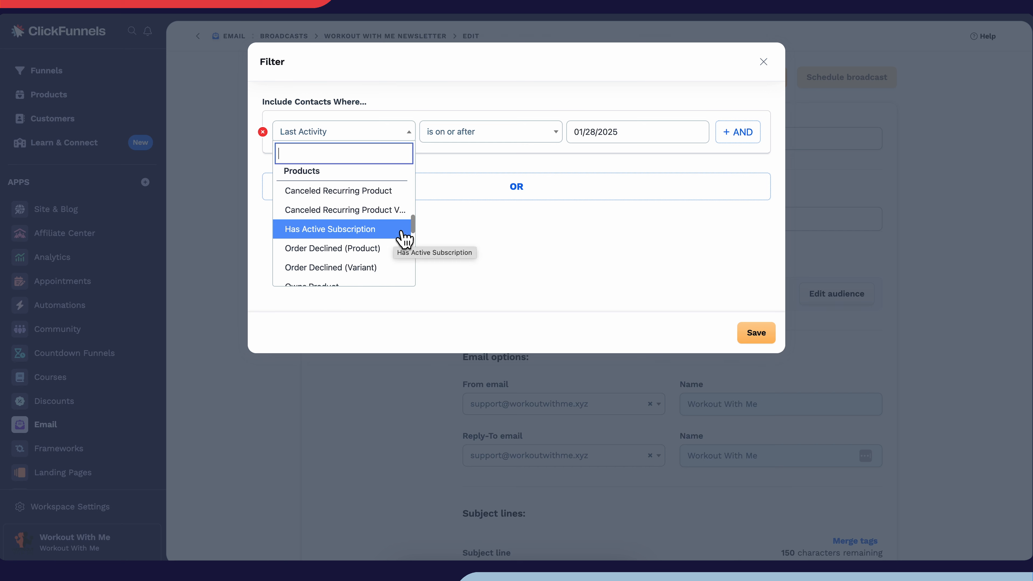
{"action": "scroll", "coordinate": [403, 239], "scroll_direction": "down", "scroll_amount": 3}
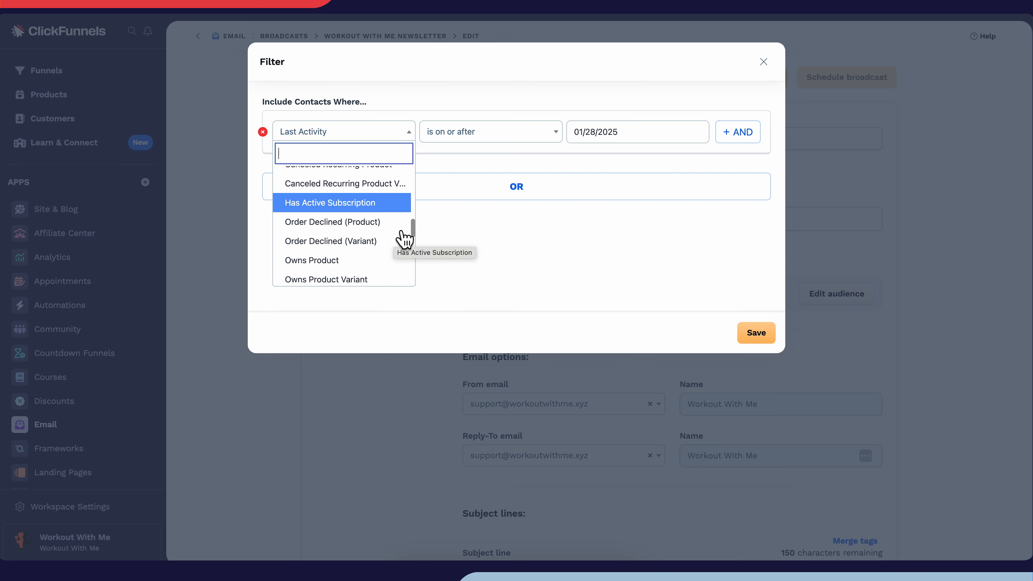
{"action": "scroll", "coordinate": [404, 240], "scroll_direction": "down", "scroll_amount": 3}
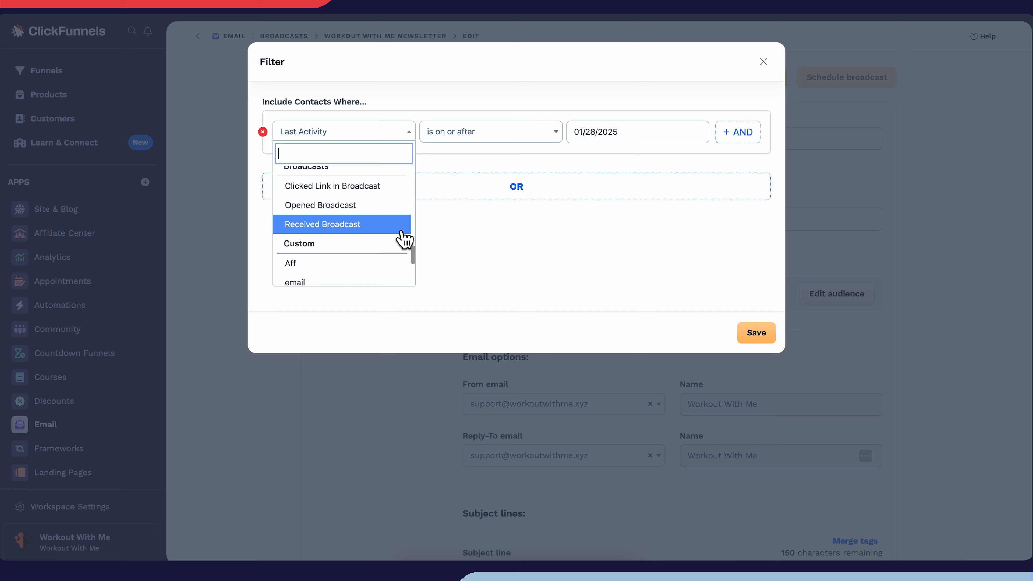
{"action": "scroll", "coordinate": [404, 240], "scroll_direction": "up", "scroll_amount": 5}
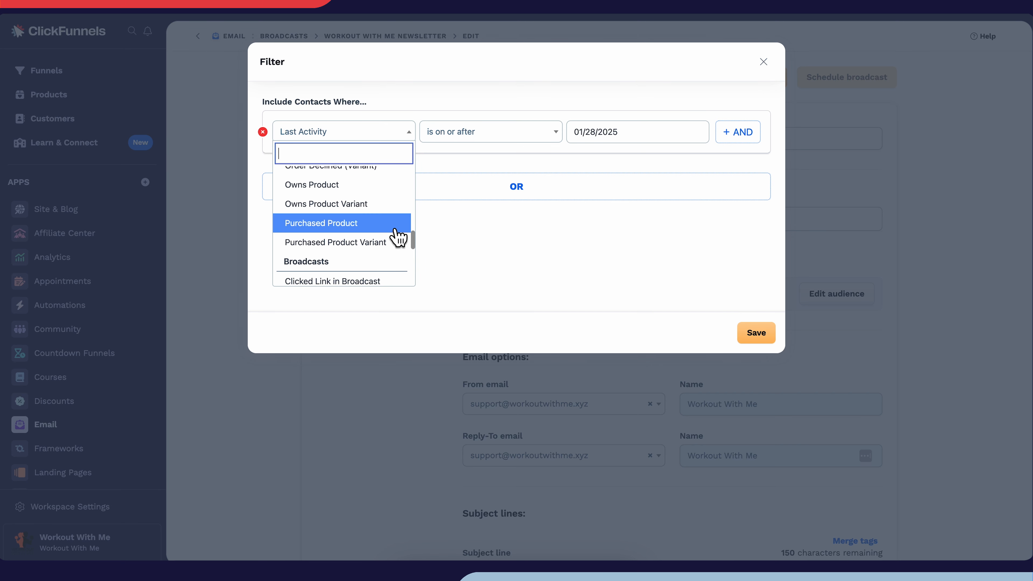
{"action": "left_click", "coordinate": [391, 225]}
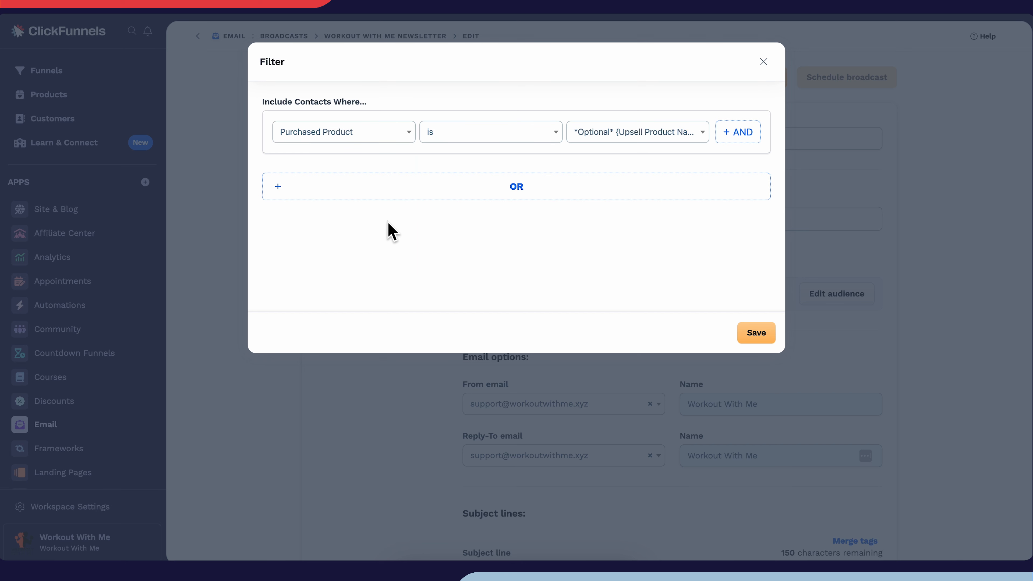
Choose FitLife Bootcamp as the purchased product in the audience filter and save the filter
{"action": "left_click", "coordinate": [592, 138]}
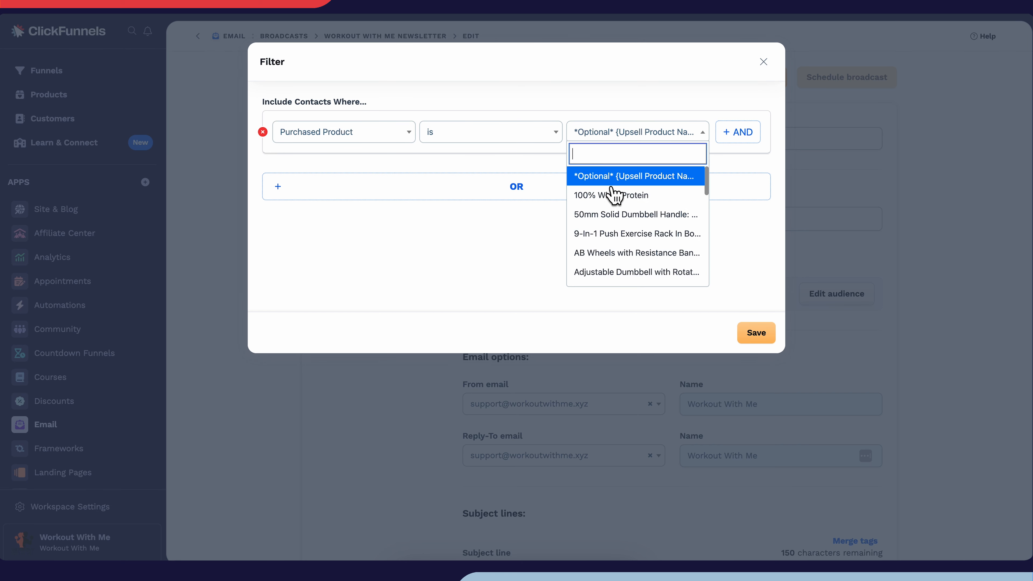
{"action": "scroll", "coordinate": [685, 210], "scroll_direction": "down", "scroll_amount": 5}
{"action": "left_click", "coordinate": [683, 205]}
{"action": "left_click", "coordinate": [749, 342]}
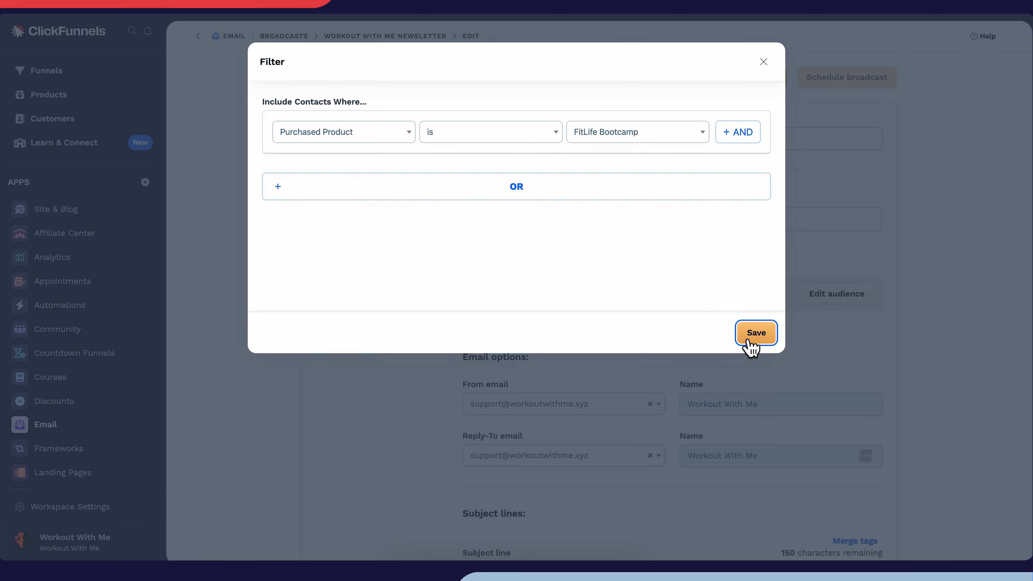
Open the list of email addresses in the workspace's email settings and start adding a new email address
{"action": "scroll", "coordinate": [744, 342], "scroll_direction": "down", "scroll_amount": 3}
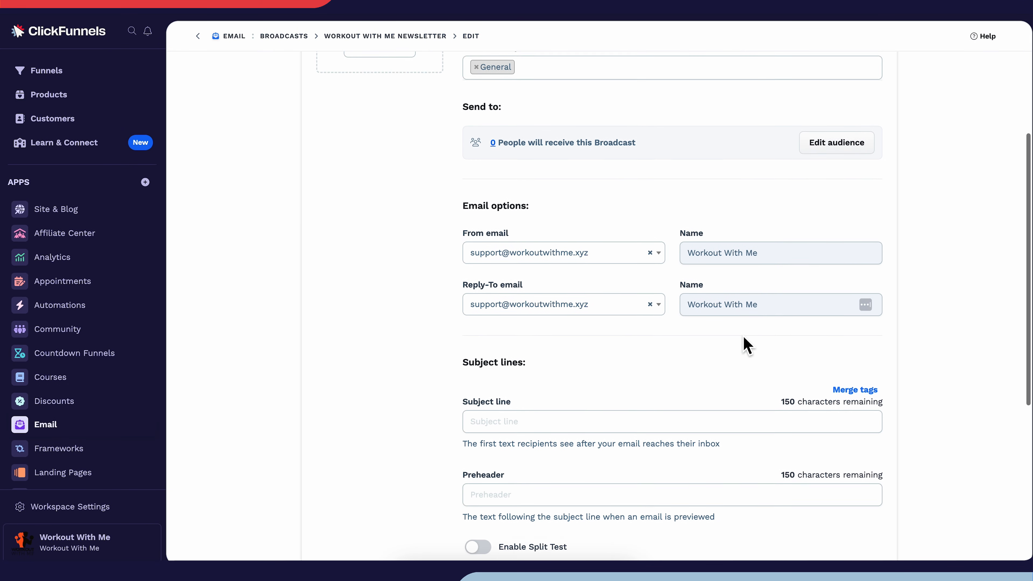
{"action": "scroll", "coordinate": [746, 345], "scroll_direction": "down", "scroll_amount": 1}
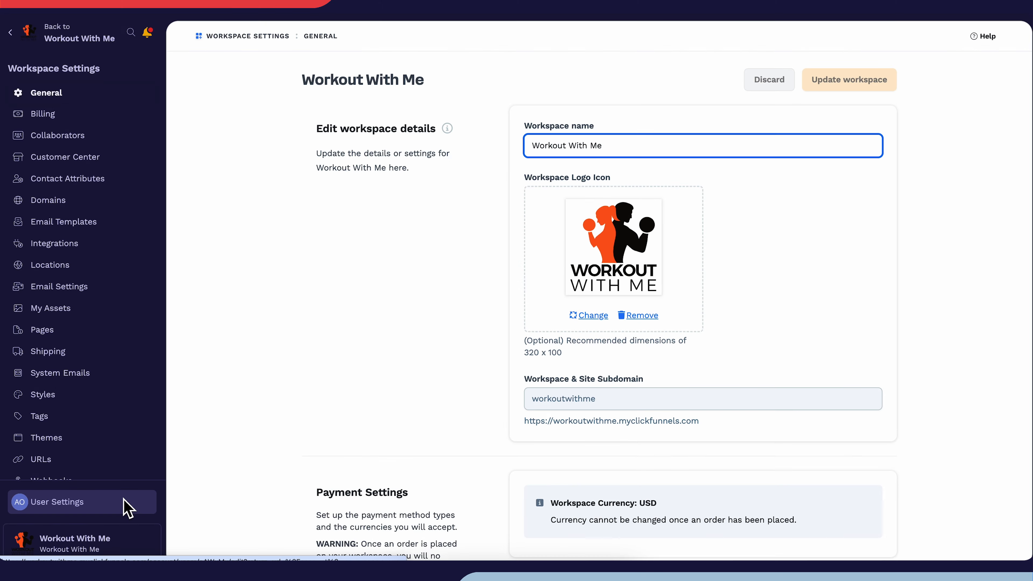
{"action": "left_click", "coordinate": [128, 285]}
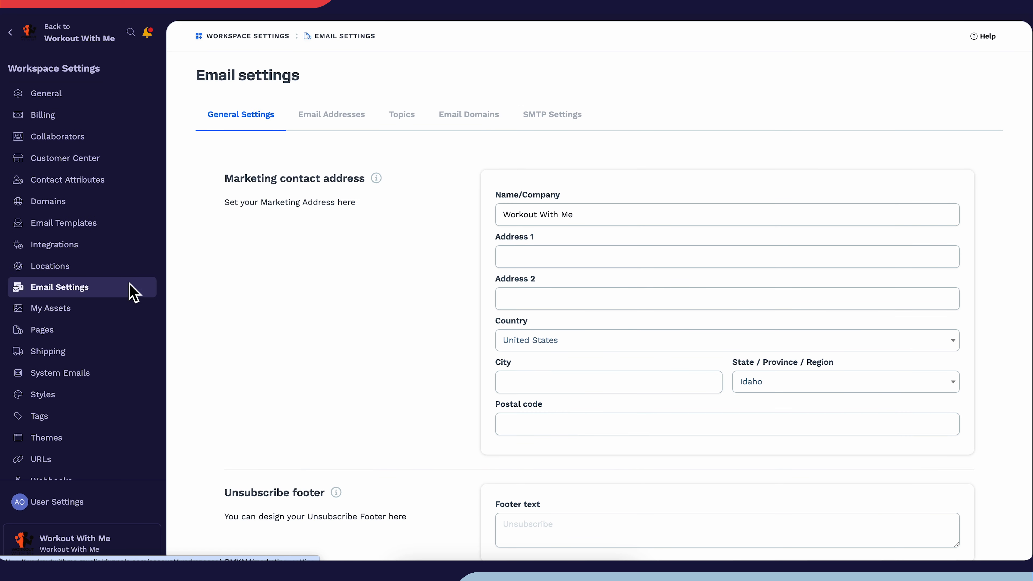
{"action": "left_click", "coordinate": [356, 123]}
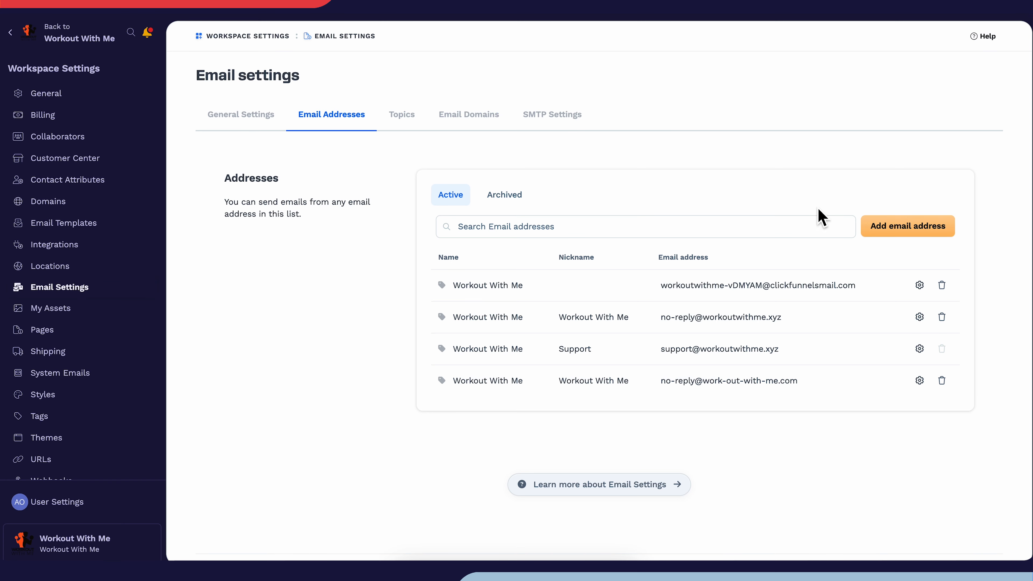
{"action": "left_click", "coordinate": [872, 228]}
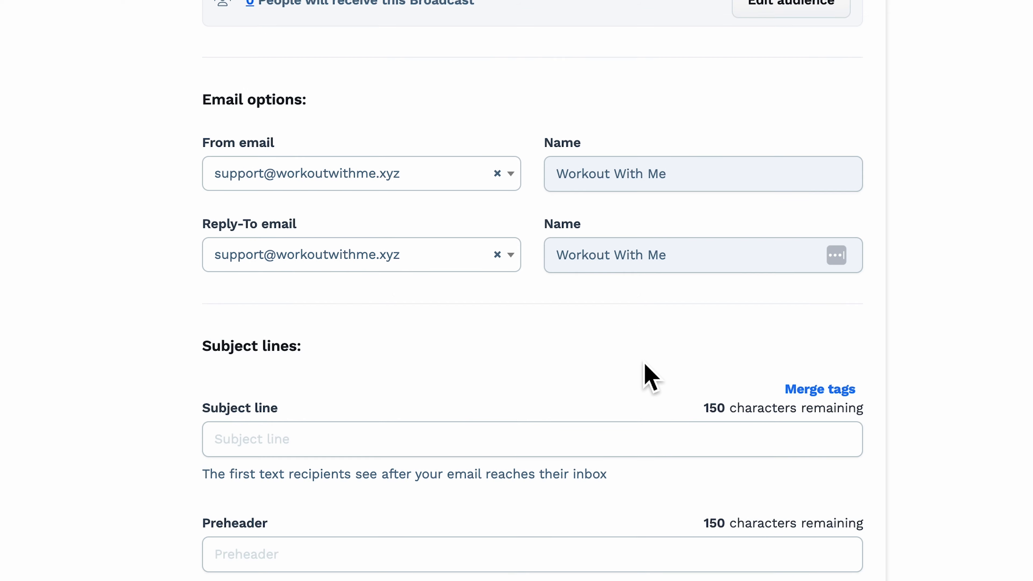
Set the broadcast's subject line to "Workout with Me Newsletter #12: Trainer of the Week & Holiday Workout Updates"
{"action": "scroll", "coordinate": [650, 377], "scroll_direction": "down", "scroll_amount": 5}
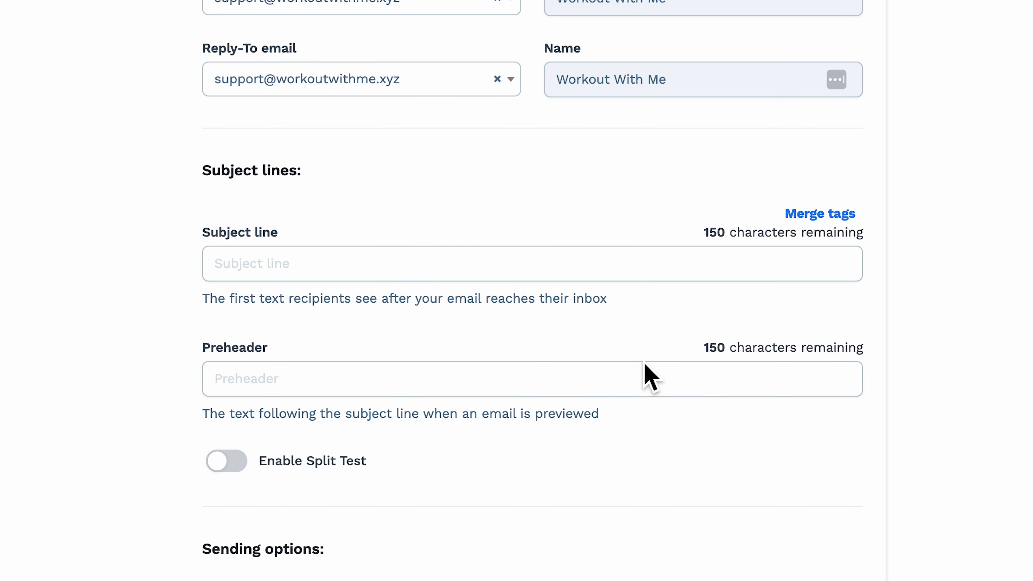
{"action": "left_click", "coordinate": [293, 272]}
{"action": "type", "text": "Workout with Me Newsletter #12: Trainer of the Week & Holiday Workout Updates"}
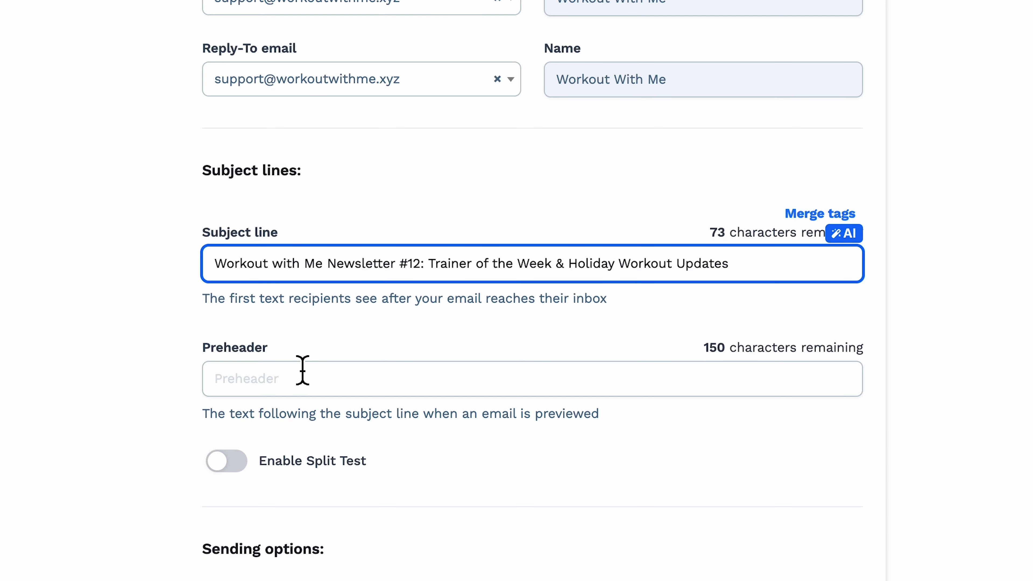
Set the preheader to "Meet our Trainer of the Week plus stay on track during the holidays with new workouts!"
{"action": "left_click", "coordinate": [315, 390]}
{"action": "type", "text": "Meet our Trainer of the Week plus stay on track during the holidays with new workouts!"}
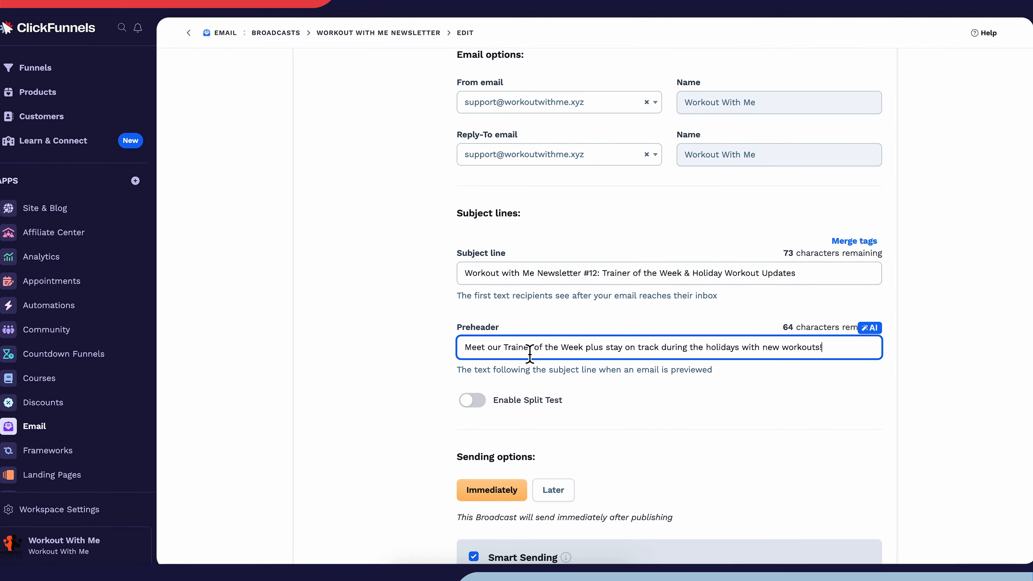
{"action": "left_click", "coordinate": [584, 400]}
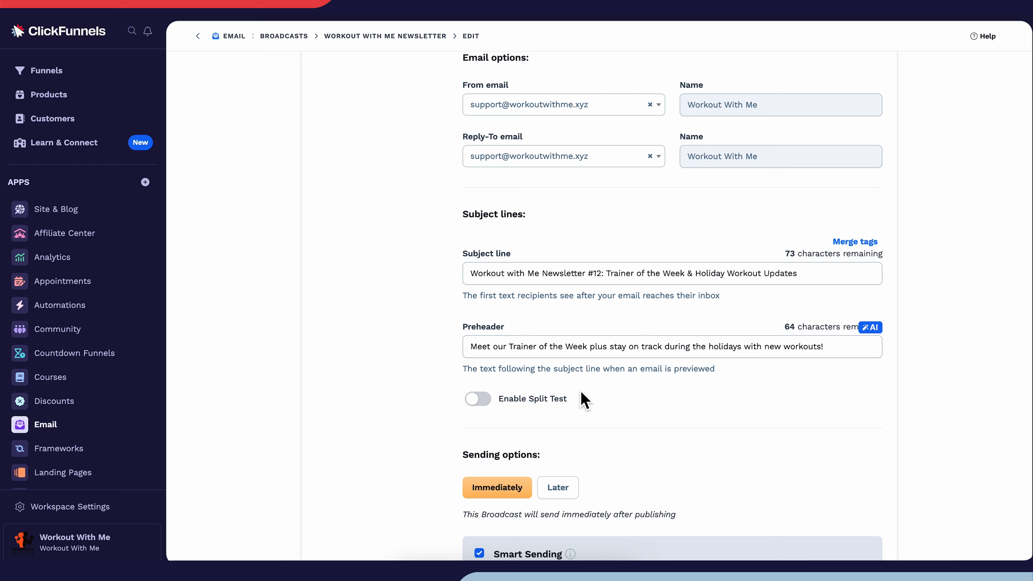
Turn on split testing to review its alternate subject and preheader options, and switch it off again
{"action": "left_click", "coordinate": [481, 404]}
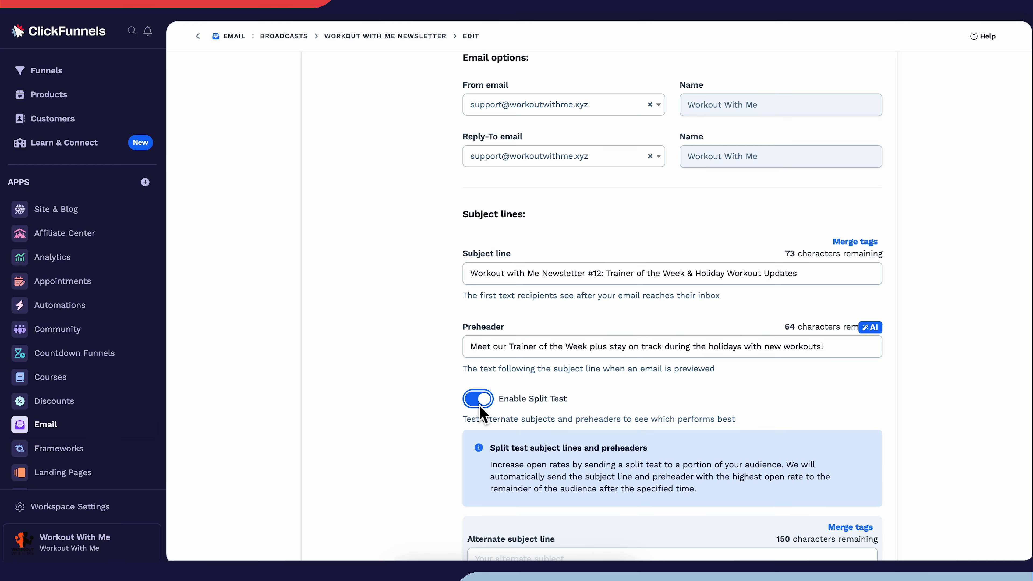
{"action": "scroll", "coordinate": [480, 406], "scroll_direction": "down", "scroll_amount": 7}
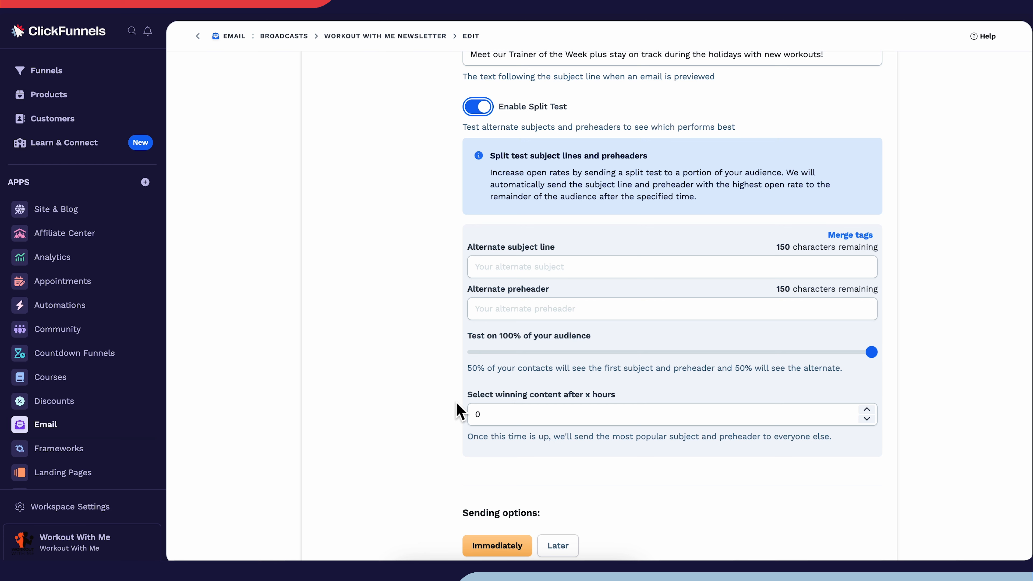
{"action": "left_click", "coordinate": [479, 114]}
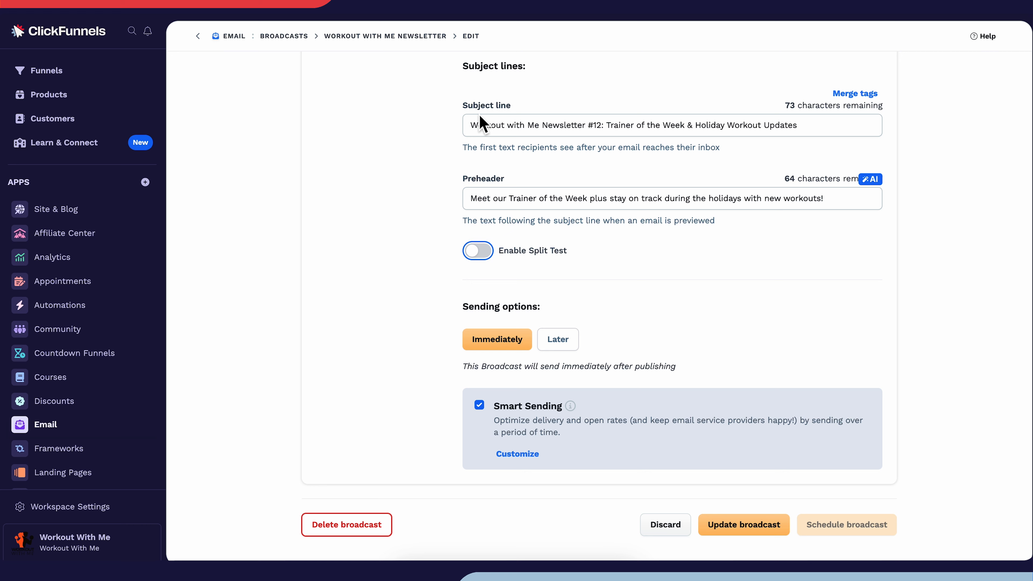
Set the broadcast to be sent later, with 03/05/2025 as the send date
{"action": "left_click", "coordinate": [563, 340]}
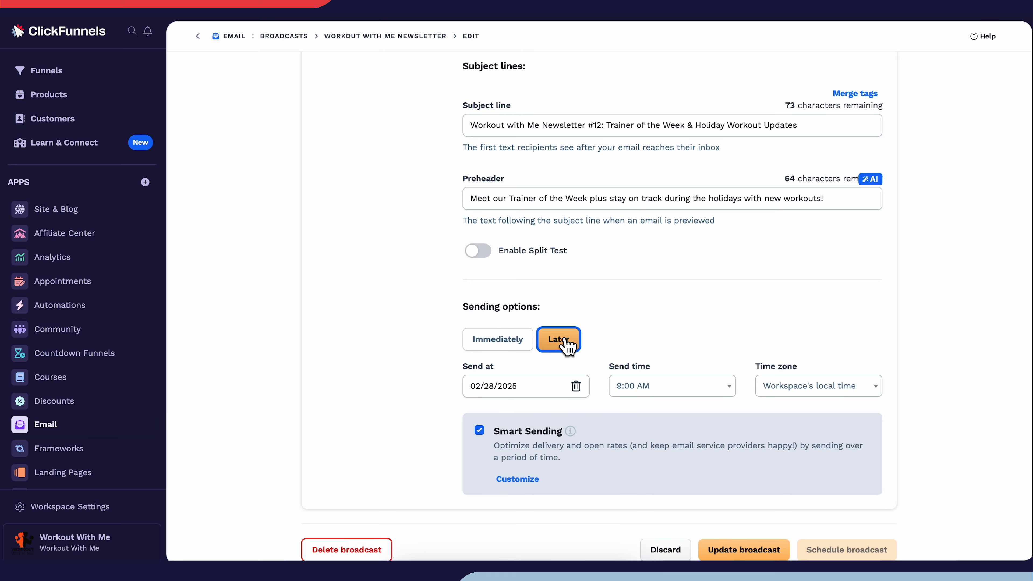
{"action": "left_click", "coordinate": [537, 386]}
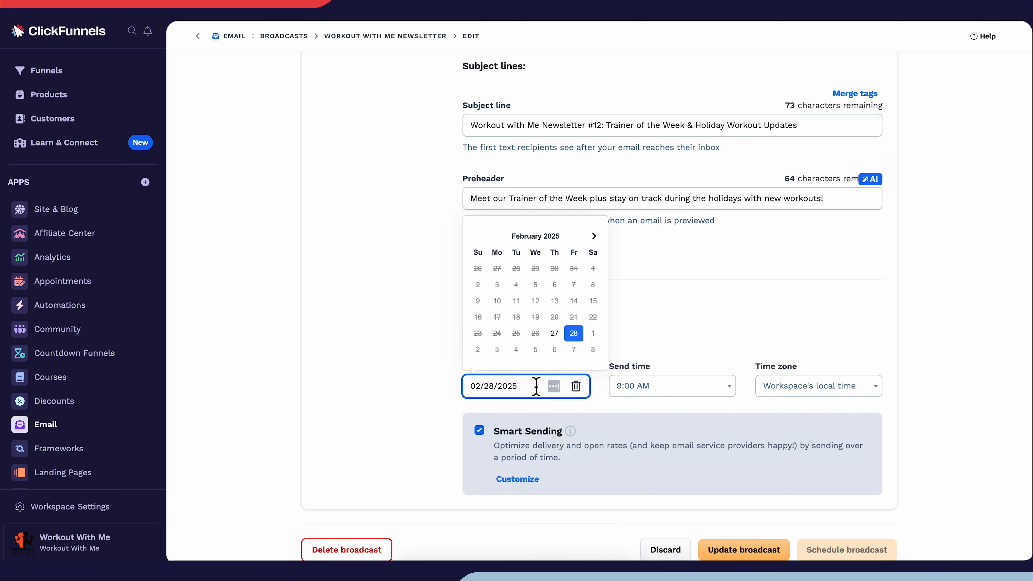
{"action": "left_click", "coordinate": [595, 238]}
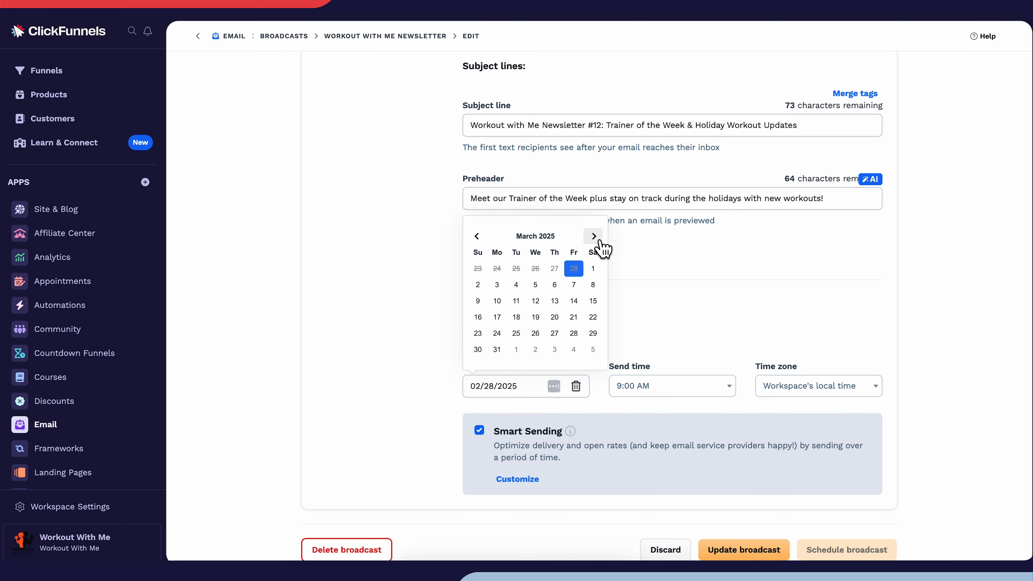
{"action": "left_click", "coordinate": [538, 287]}
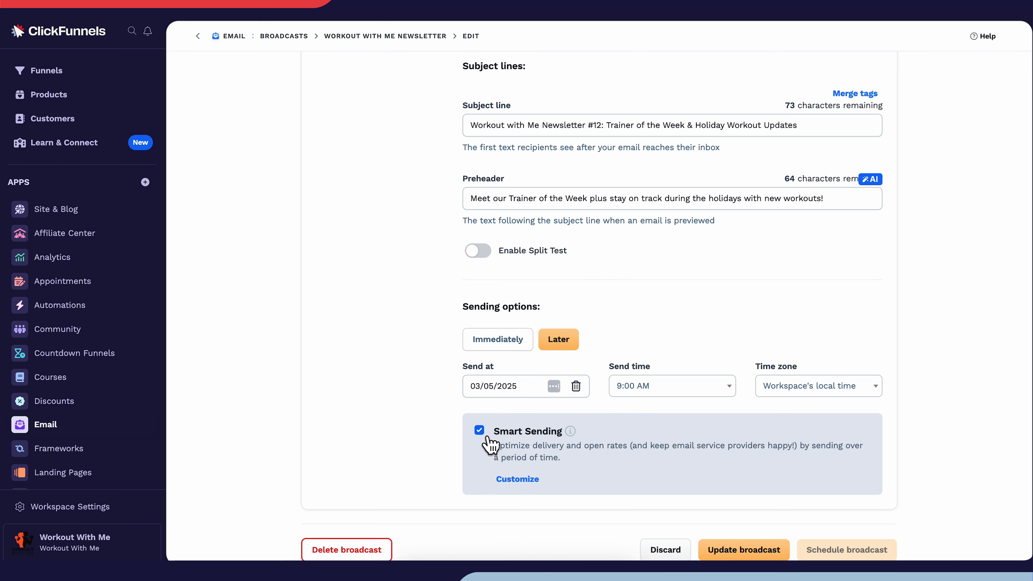
Switch Smart Sending off for the broadcast and turn it back on
{"action": "left_click", "coordinate": [479, 430]}
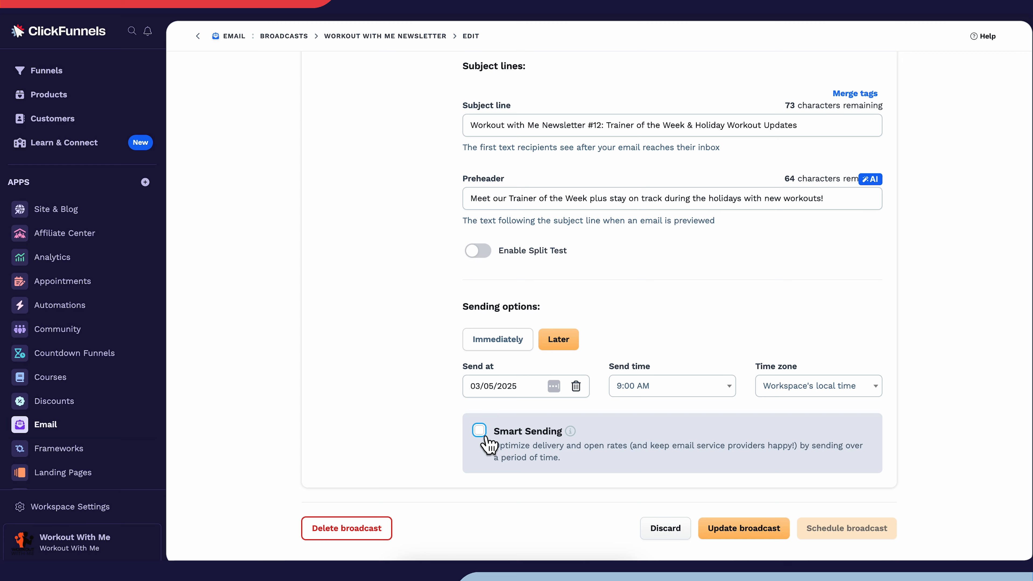
{"action": "left_click", "coordinate": [480, 430]}
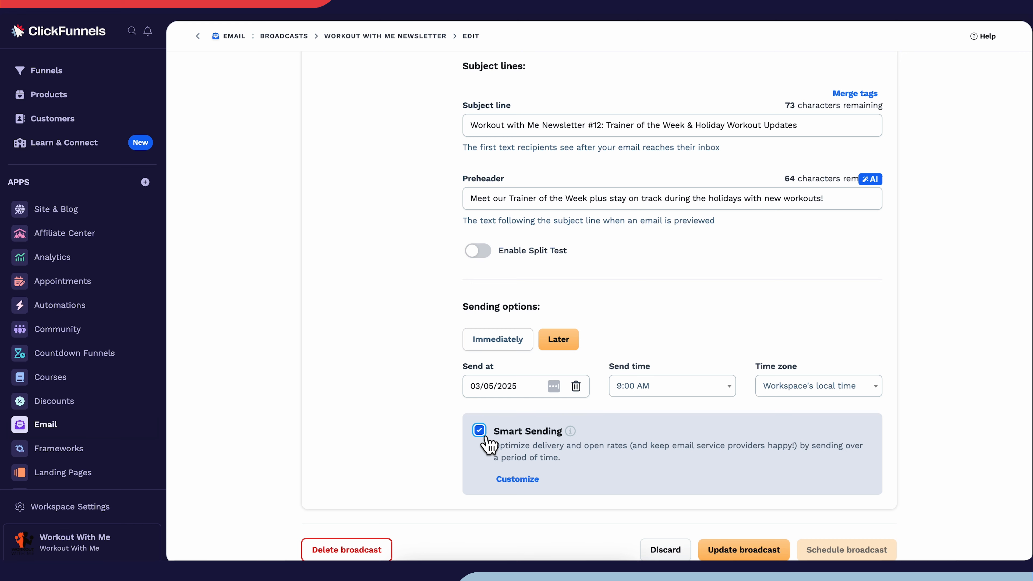
Start designing the broadcast's email by opening the email template chooser
{"action": "scroll", "coordinate": [486, 438], "scroll_direction": "down", "scroll_amount": 1}
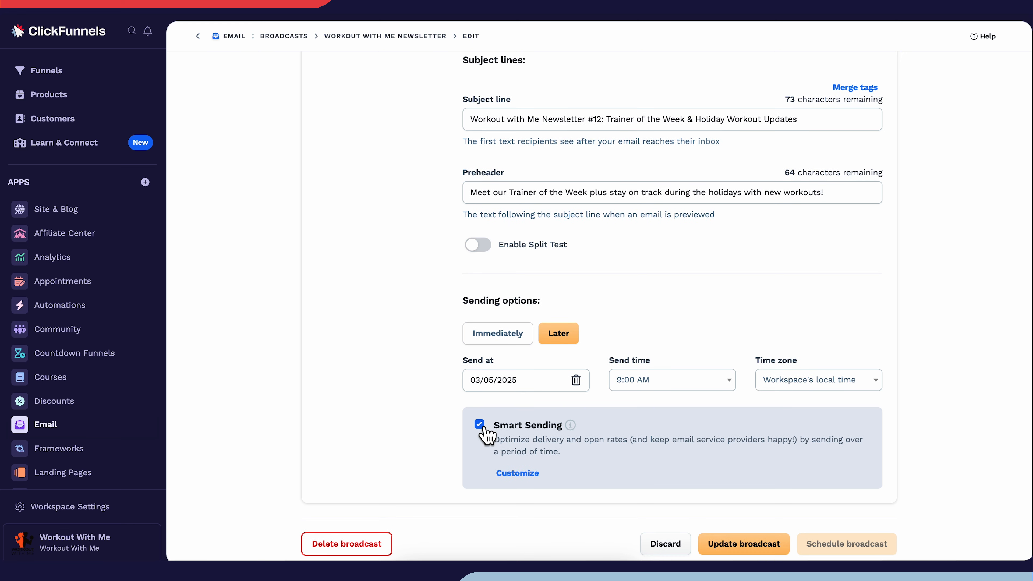
{"action": "scroll", "coordinate": [445, 382], "scroll_direction": "up", "scroll_amount": 6}
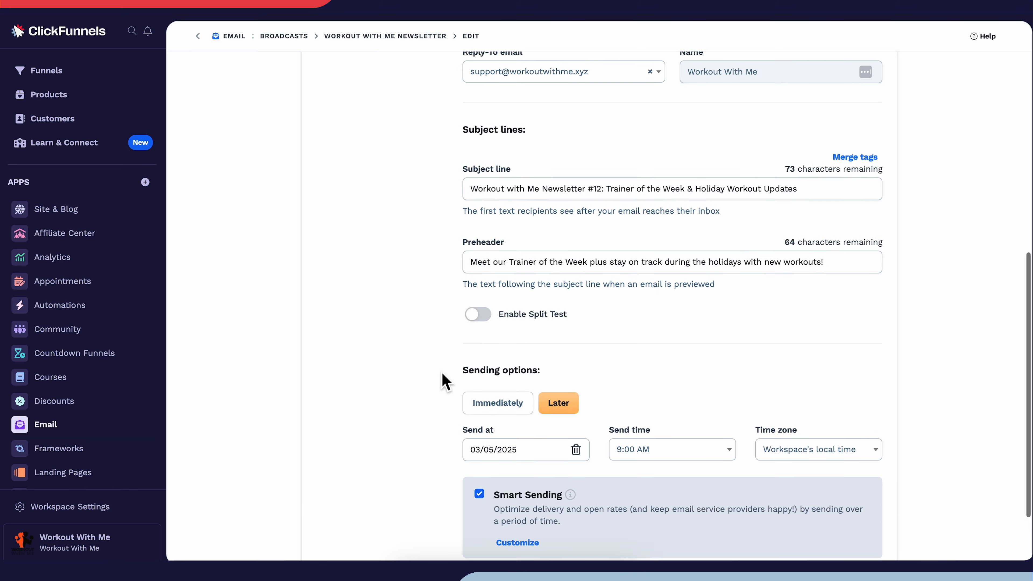
{"action": "scroll", "coordinate": [444, 380], "scroll_direction": "up", "scroll_amount": 4}
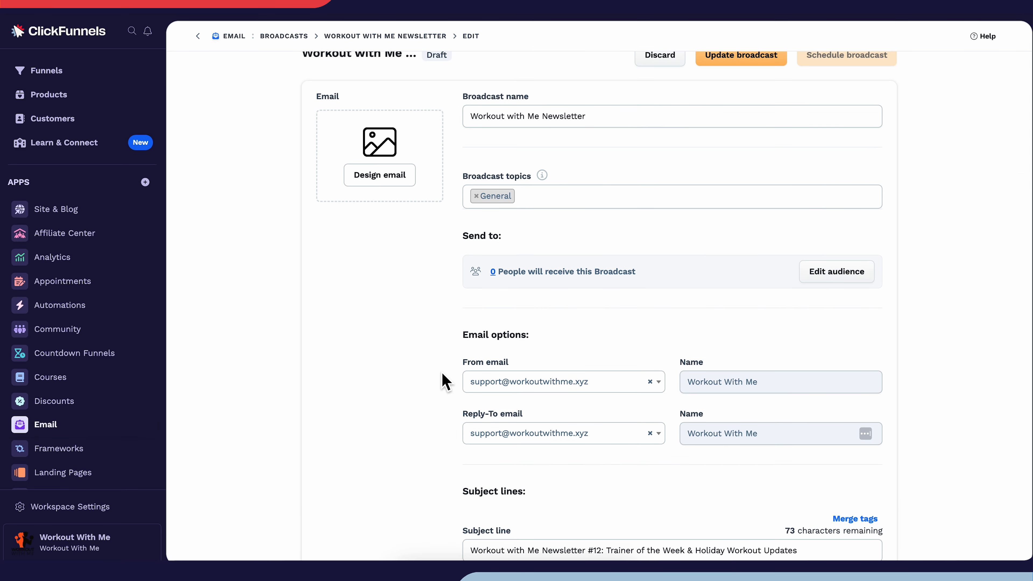
{"action": "left_click", "coordinate": [399, 183]}
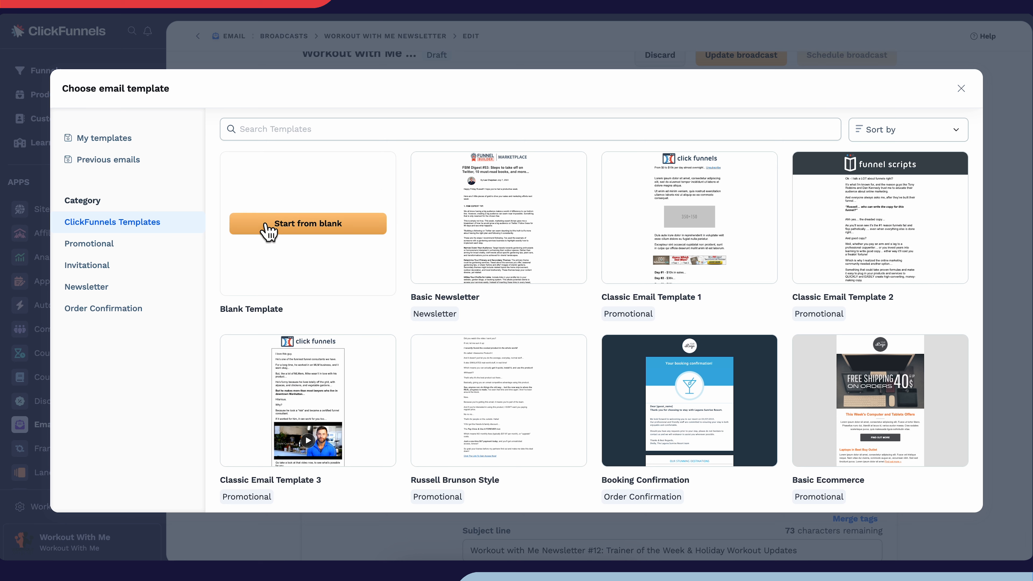
Browse the Promotional and Invitational templates and preview the Gallery Exhibition Confirmation Email template
{"action": "left_click", "coordinate": [175, 250]}
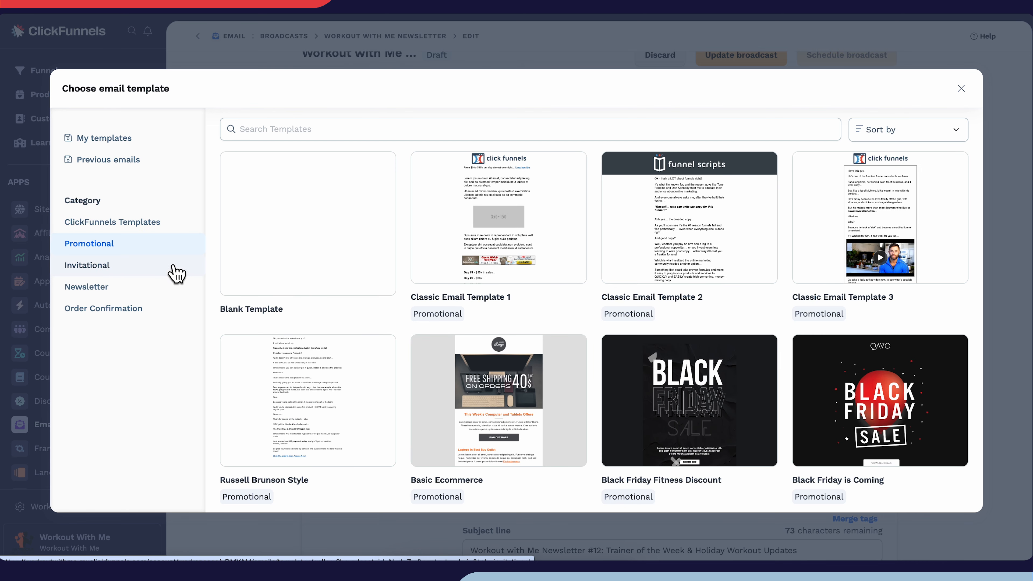
{"action": "left_click", "coordinate": [175, 271]}
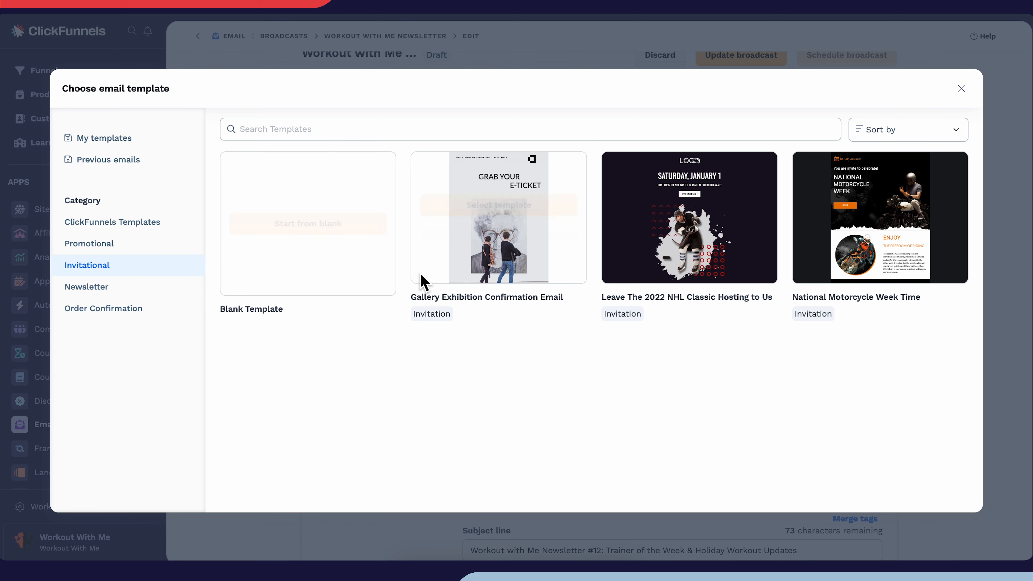
{"action": "mouse_move", "coordinate": [455, 277]}
{"action": "left_click", "coordinate": [482, 235]}
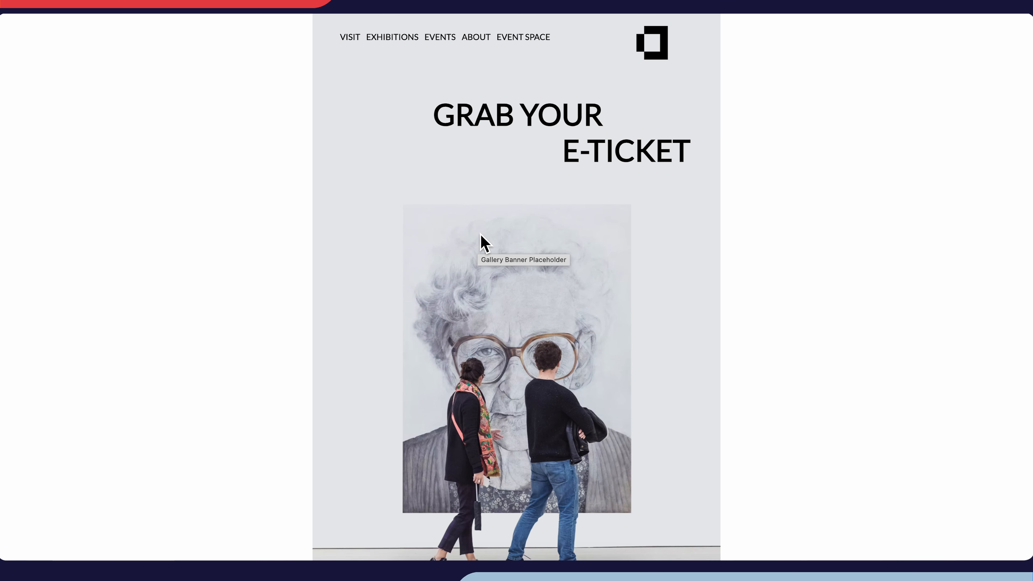
Use the Workout with Me Newsletter design from the saved templates for the broadcast's email
{"action": "scroll", "coordinate": [480, 235], "scroll_direction": "down", "scroll_amount": 5}
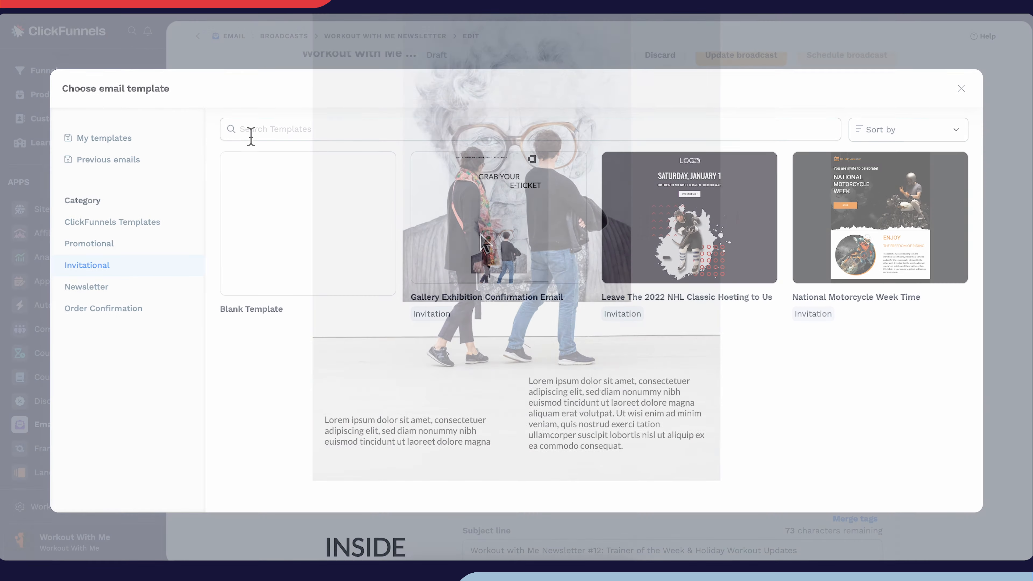
{"action": "left_click", "coordinate": [175, 142]}
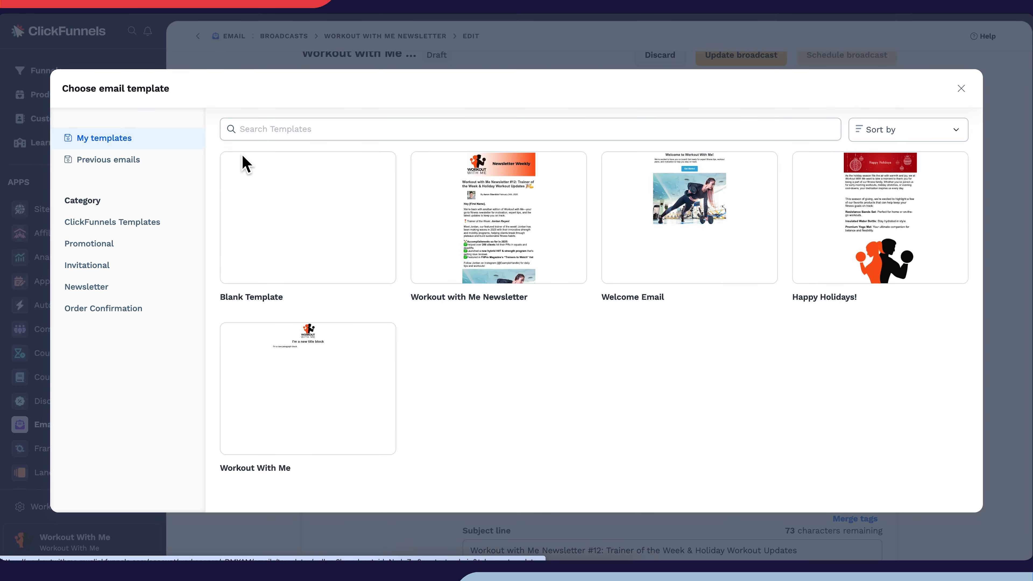
{"action": "left_click", "coordinate": [455, 208]}
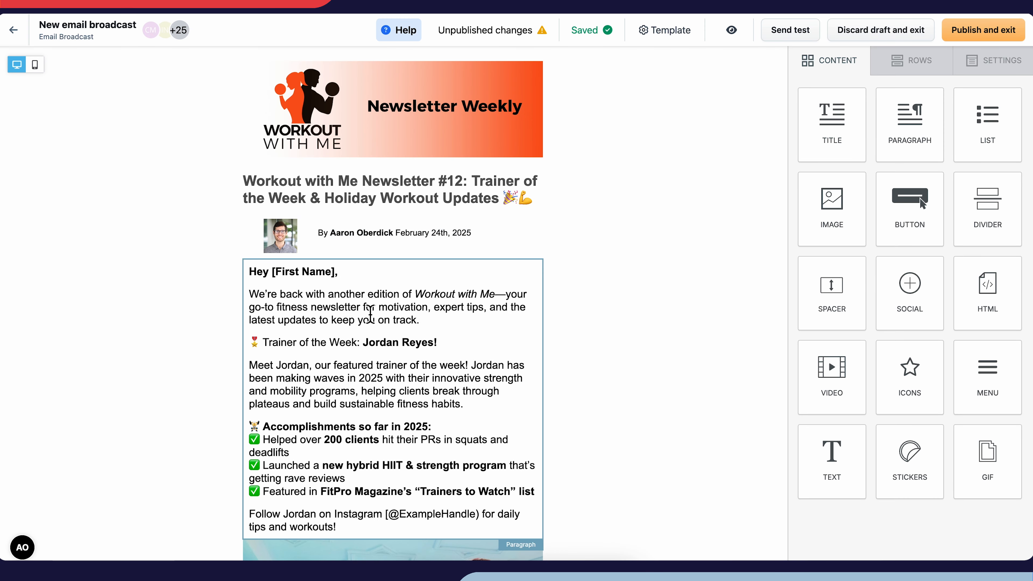
Review the newsletter's content, selecting the Trainer of the Week and Holiday Workout Updates paragraphs to inspect their properties
{"action": "scroll", "coordinate": [370, 313], "scroll_direction": "down", "scroll_amount": 6}
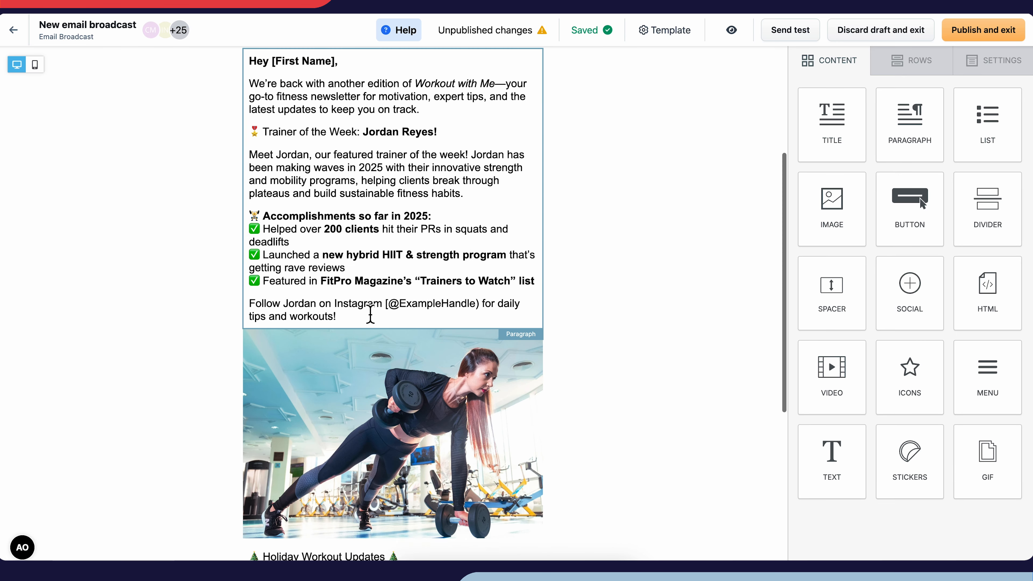
{"action": "left_click", "coordinate": [372, 219]}
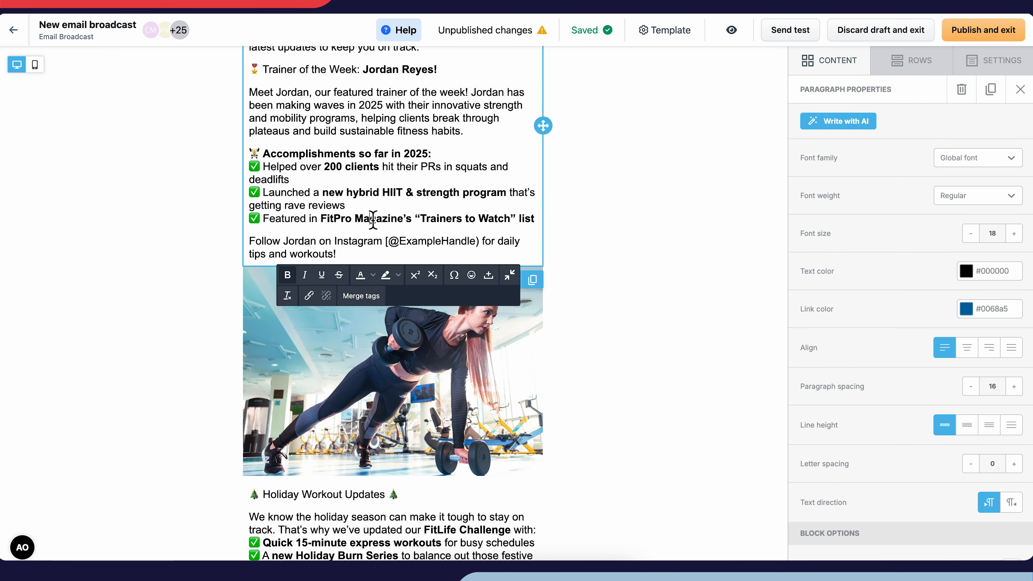
{"action": "scroll", "coordinate": [372, 220], "scroll_direction": "down", "scroll_amount": 6}
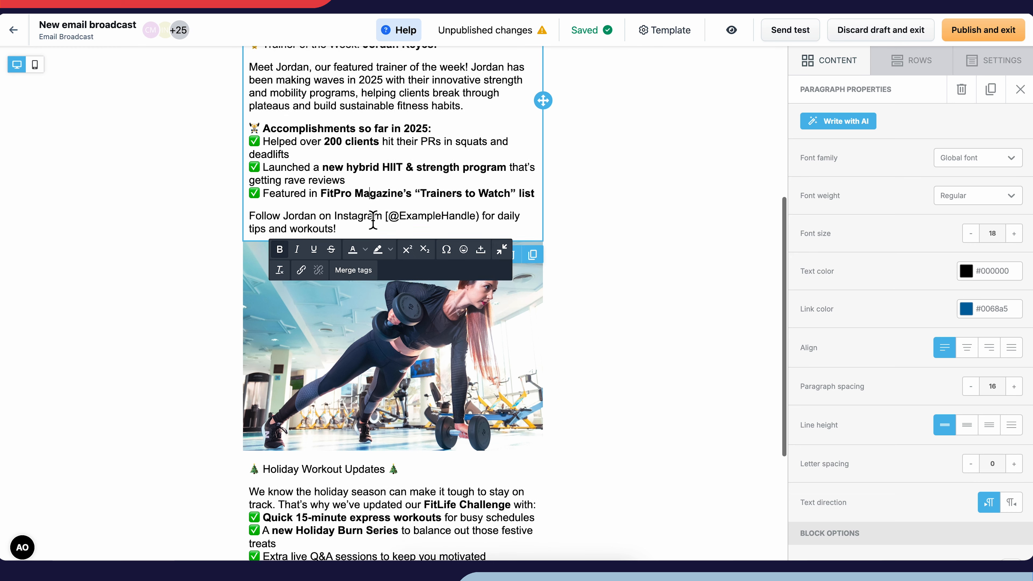
{"action": "left_click", "coordinate": [381, 286]}
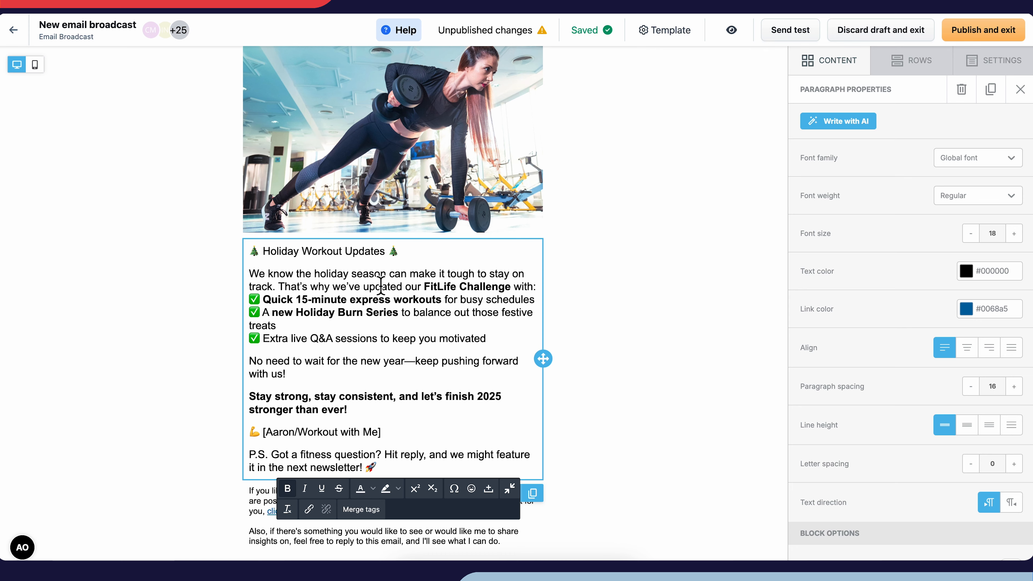
Preview the current draft of the newsletter and open the form for sending a test email
{"action": "left_click", "coordinate": [731, 31]}
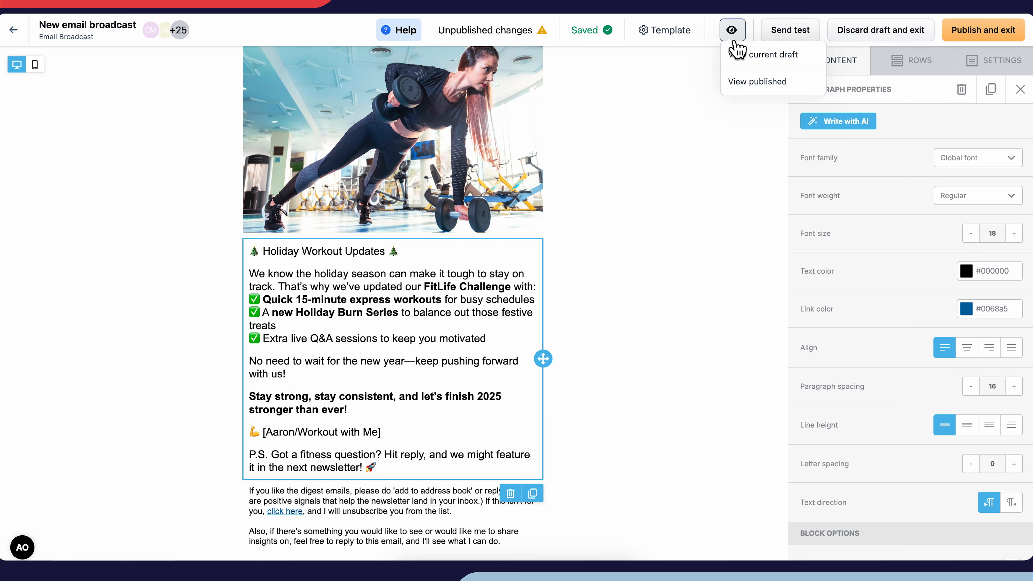
{"action": "left_click", "coordinate": [751, 58]}
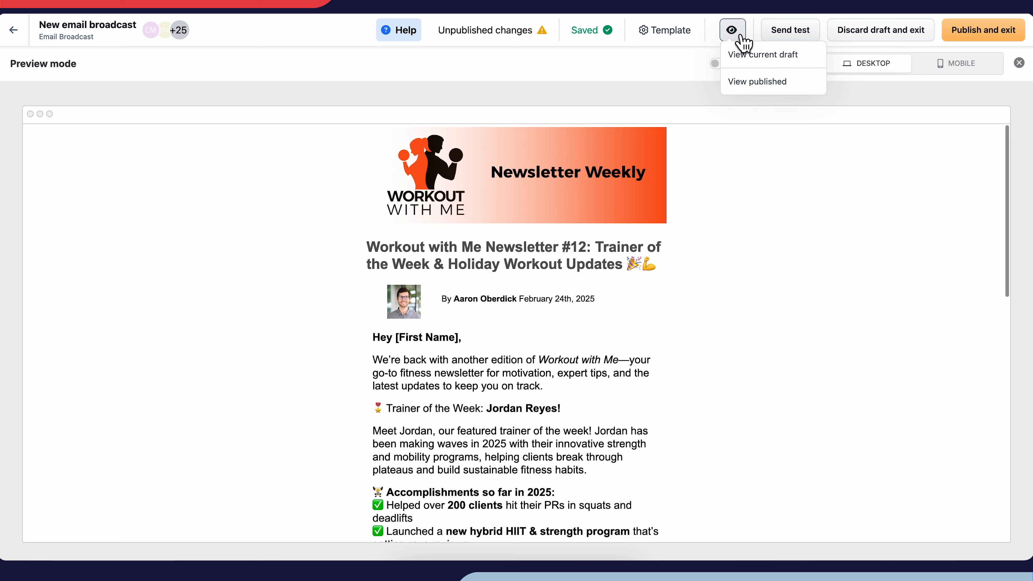
{"action": "left_click", "coordinate": [789, 37]}
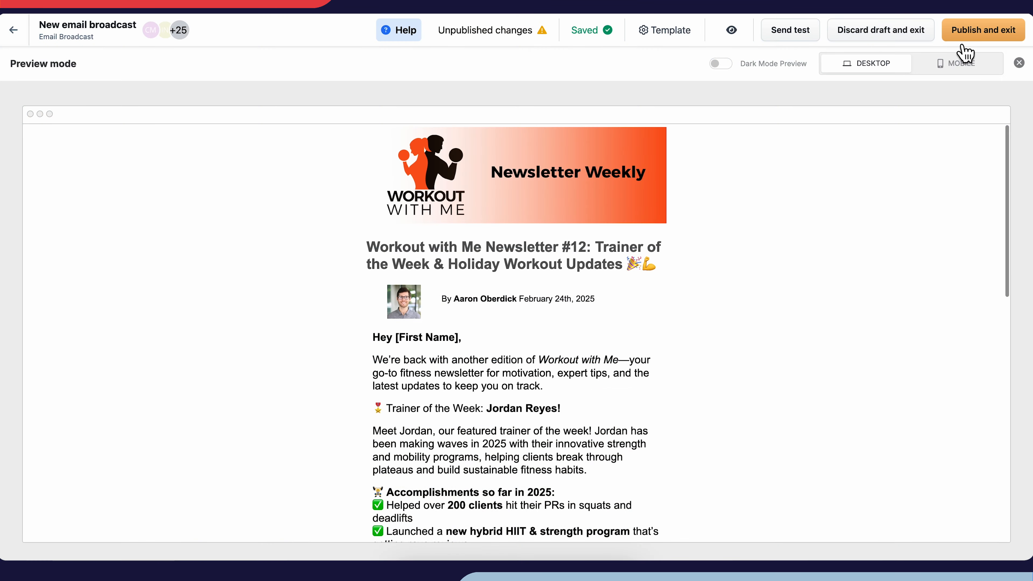
Publish the newsletter's email design and exit the editor to the broadcast's settings
{"action": "left_click", "coordinate": [963, 45]}
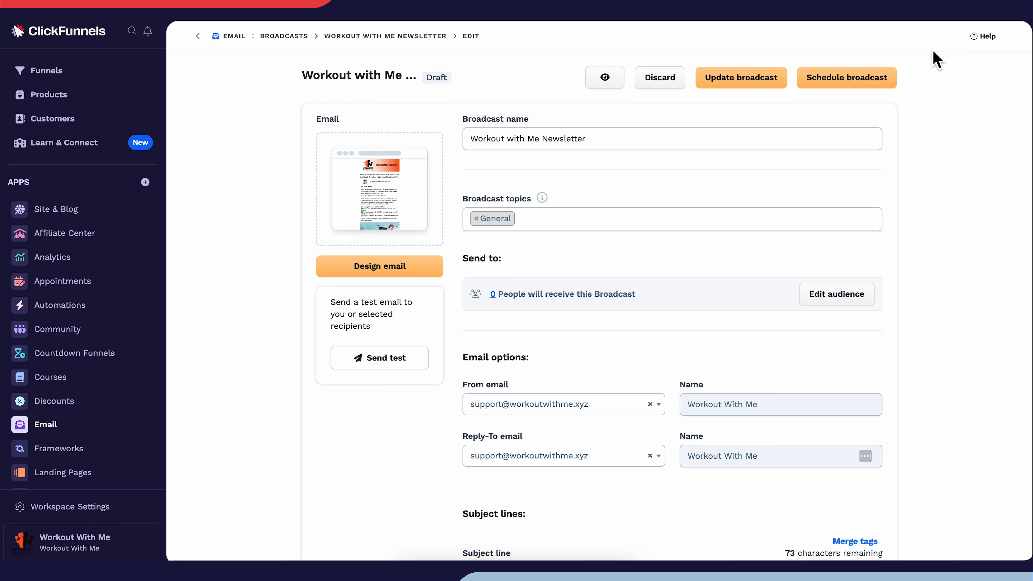
{"action": "left_click", "coordinate": [896, 82]}
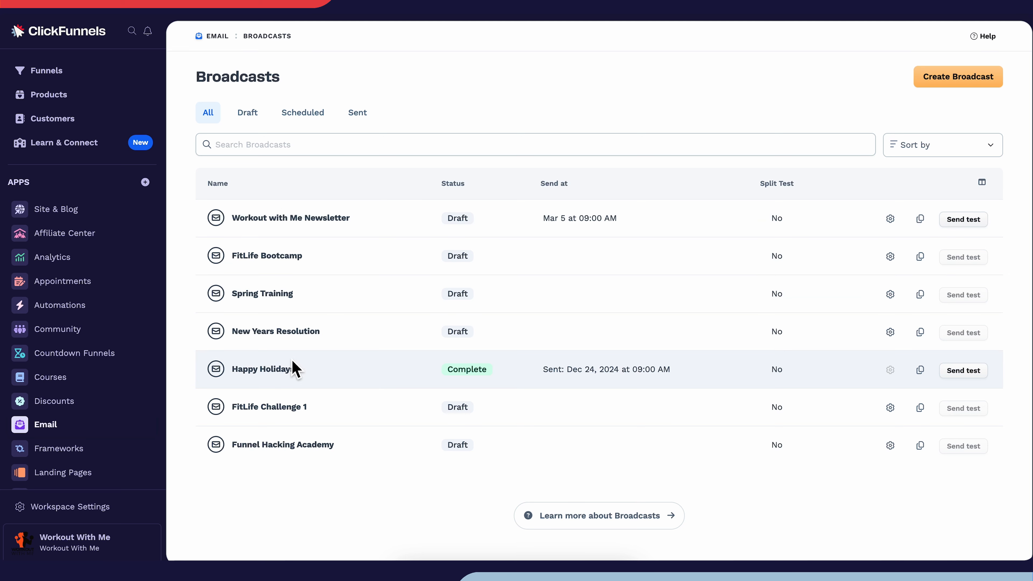
Open the completed Happy Holidays broadcast to view its revenue and performance statistics
{"action": "left_click", "coordinate": [288, 371]}
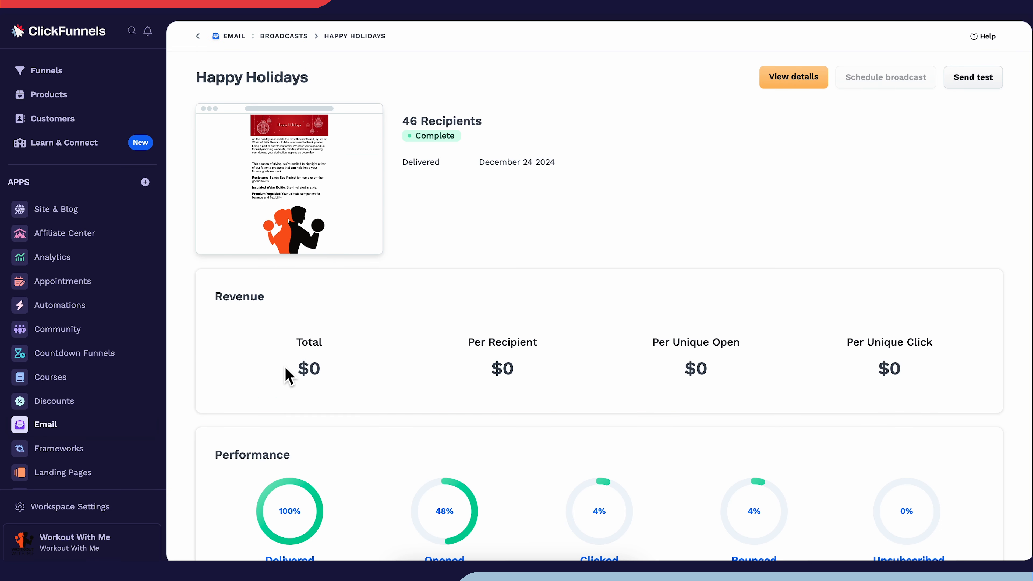